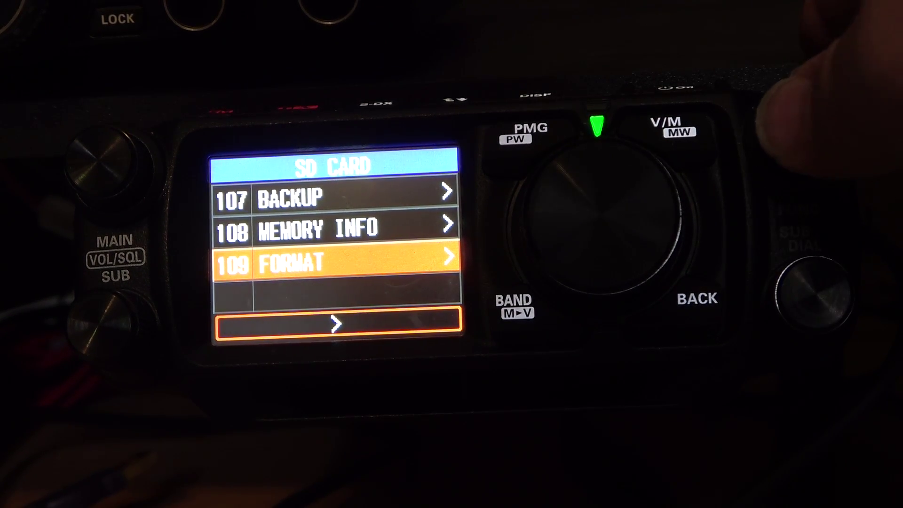
left_click(798, 132)
scroll(777, 123, "up", 1)
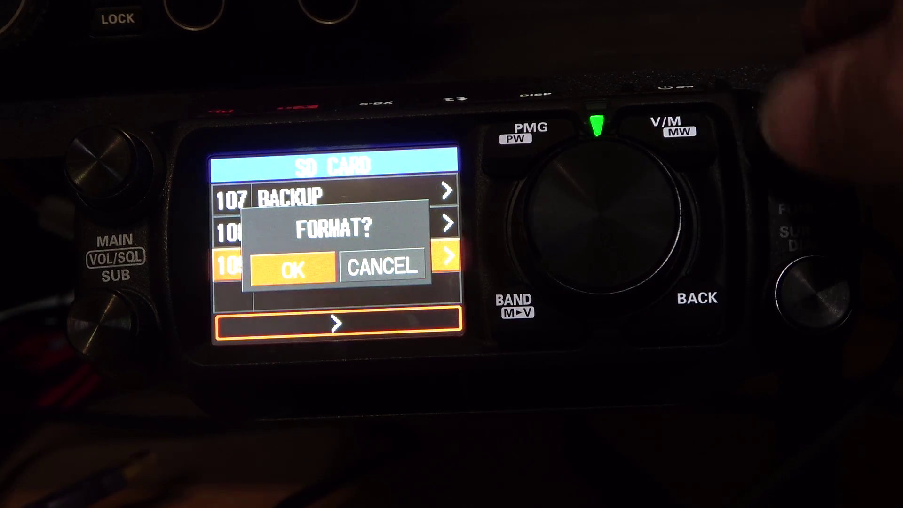
left_click(798, 131)
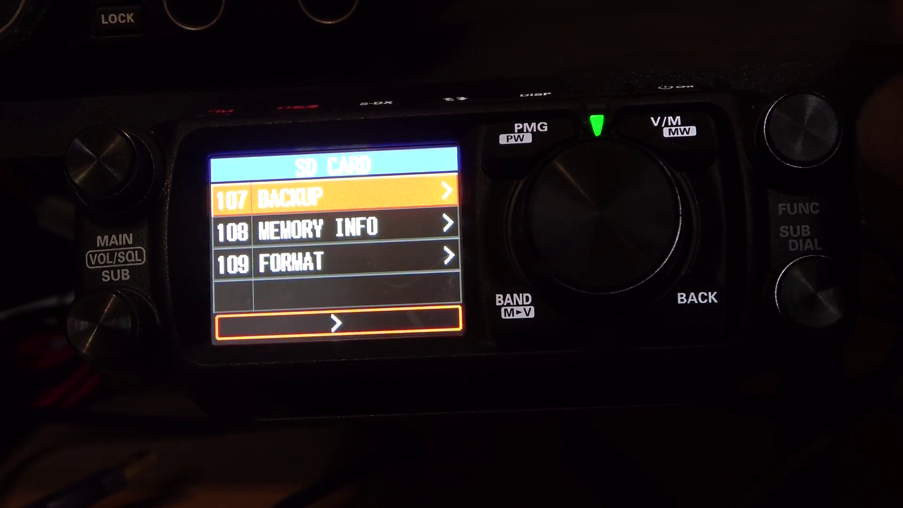
left_click(802, 131)
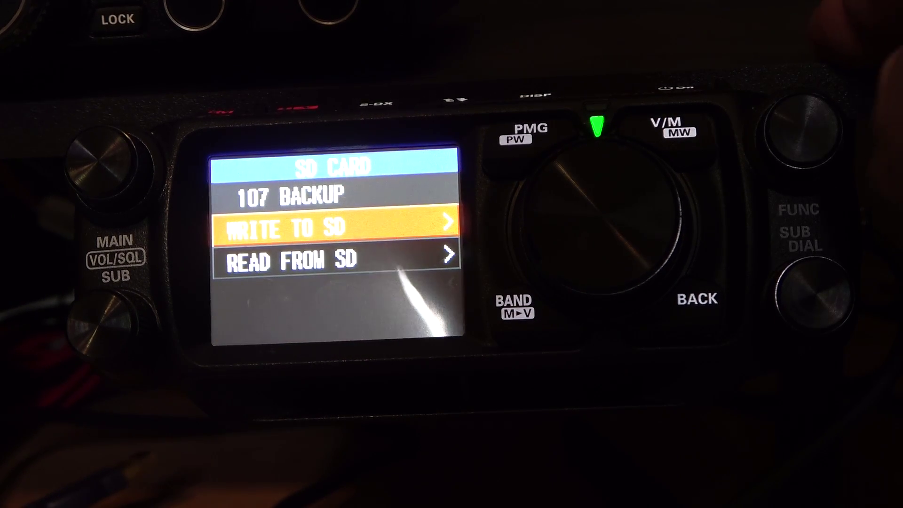
left_click(783, 130)
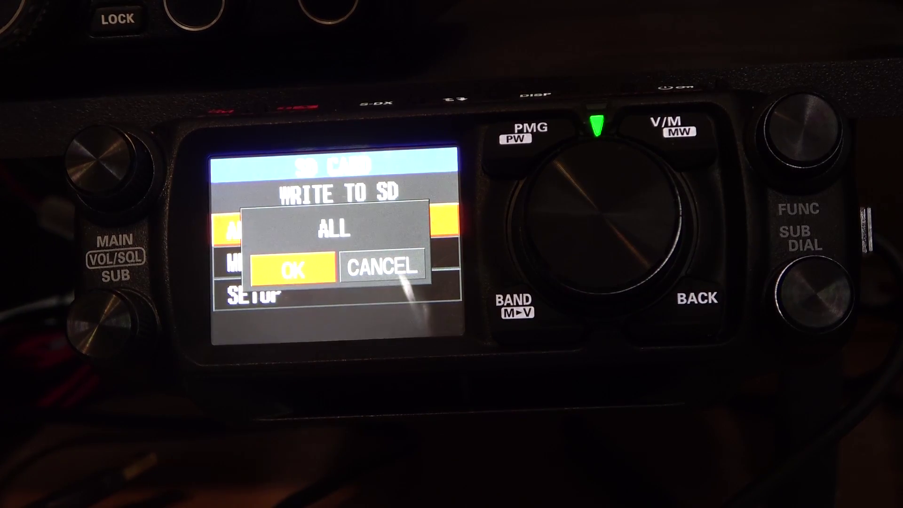
left_click(800, 129)
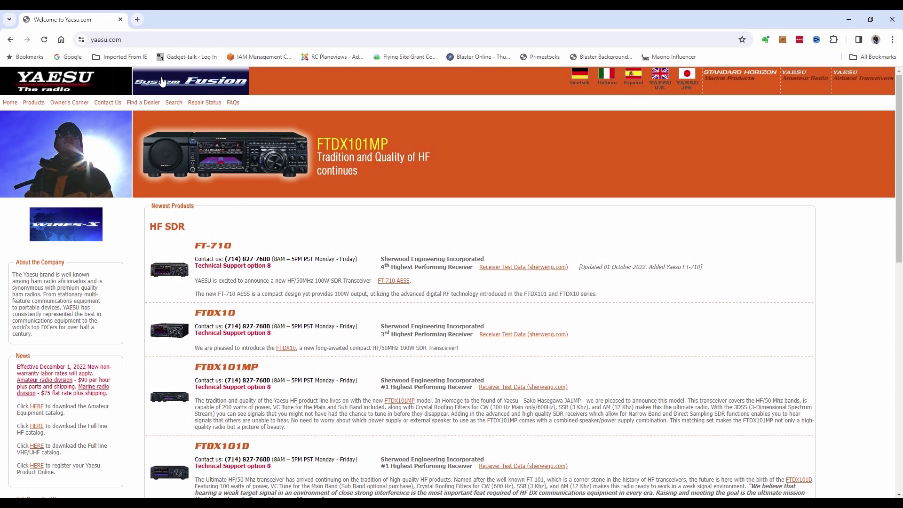
Open the FTM-500DR product page from the VHF/UHF mobile transceivers on the Yaesu website.
mouse_move(35, 104)
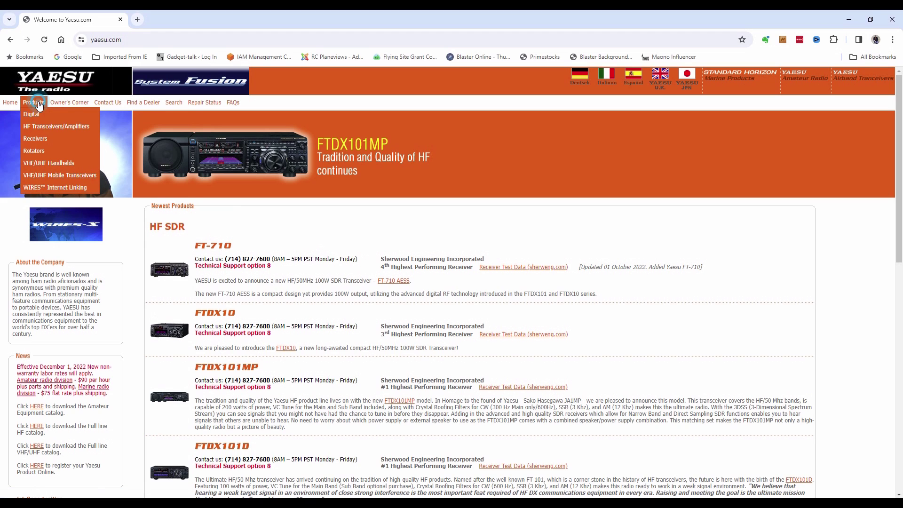
left_click(60, 178)
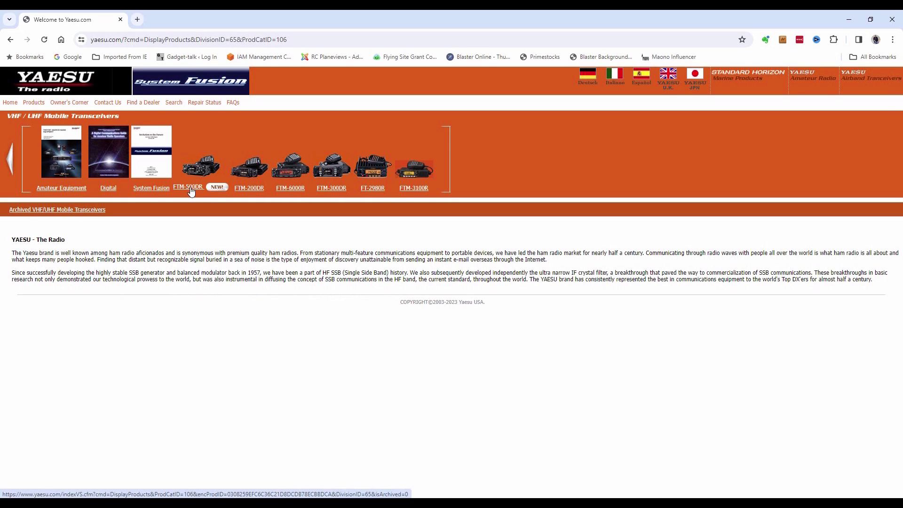
left_click(191, 191)
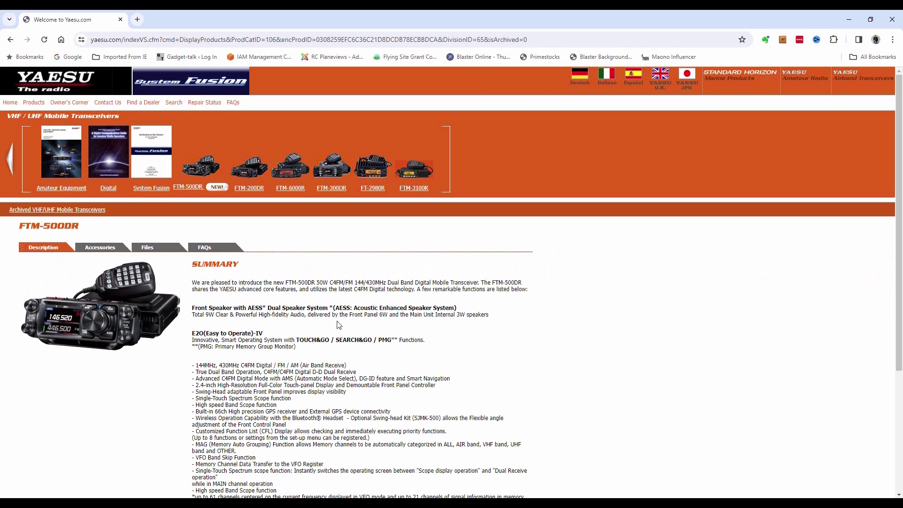
scroll(338, 325, "down", 3)
scroll(329, 332, "up", 3)
Download the FTM-500D_USA_Firmware_Update_202312.zip from the FTM-500DR's files.
left_click(148, 248)
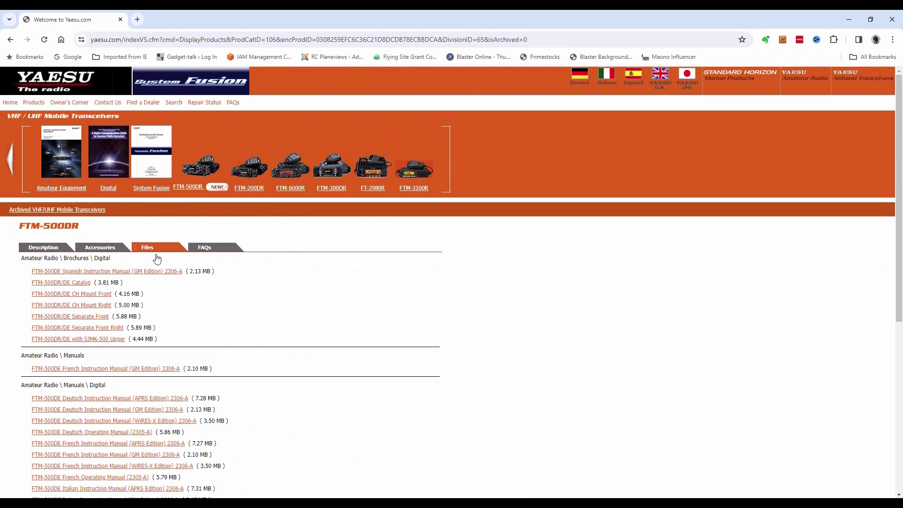
scroll(306, 322, "down", 6)
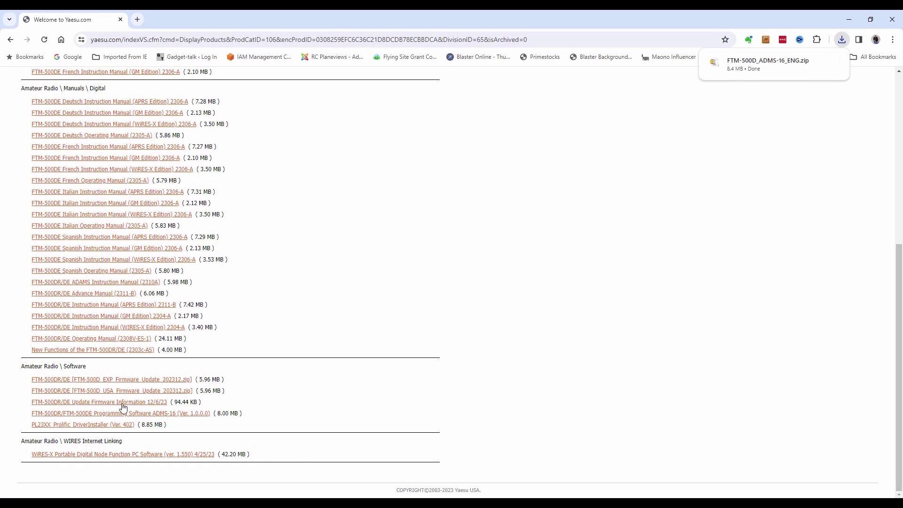
left_click(63, 394)
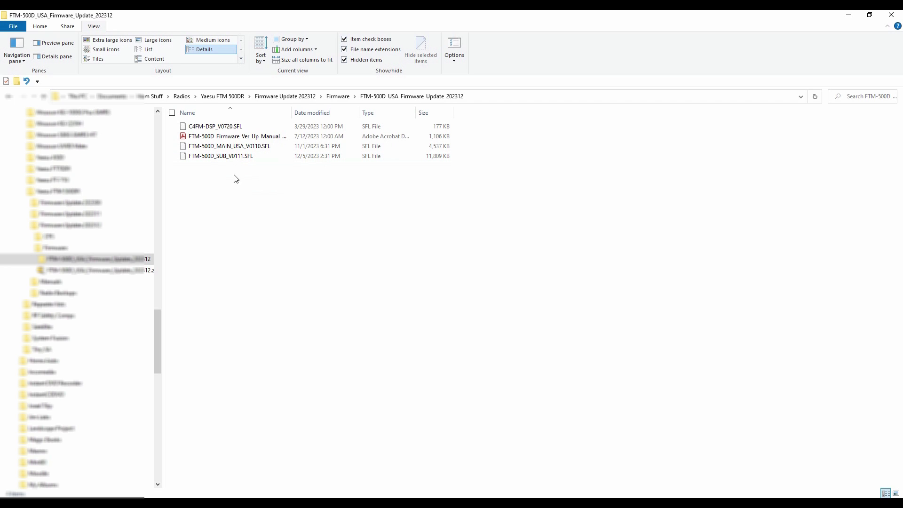
In File Explorer, copy C4FM-DSP_V0720.SFL, FTM-500D_MAIN_USA_V0110.SFL and FTM-500D_SUB_V0111.SFL to the FTM500D folder on the SD card.
left_click(230, 127)
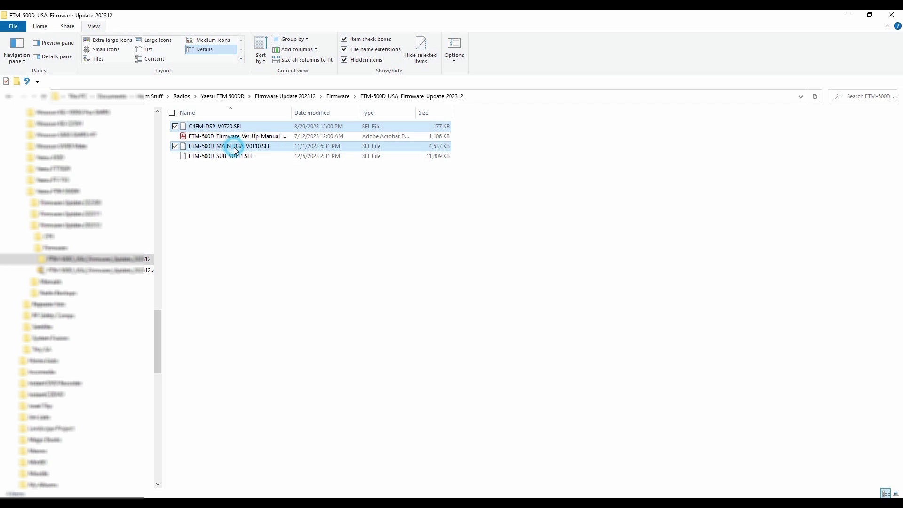
left_click(233, 146, "ctrl")
left_click(237, 157, "ctrl")
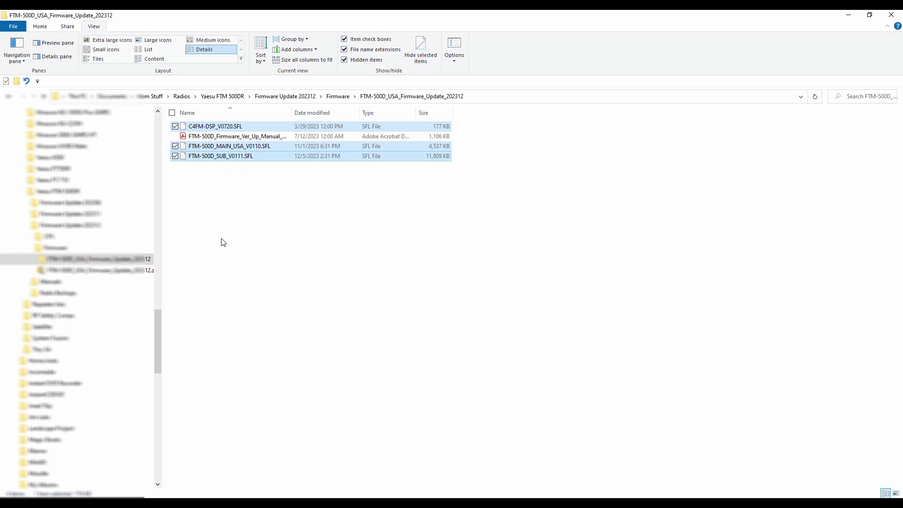
left_click_drag(156, 329, 156, 450)
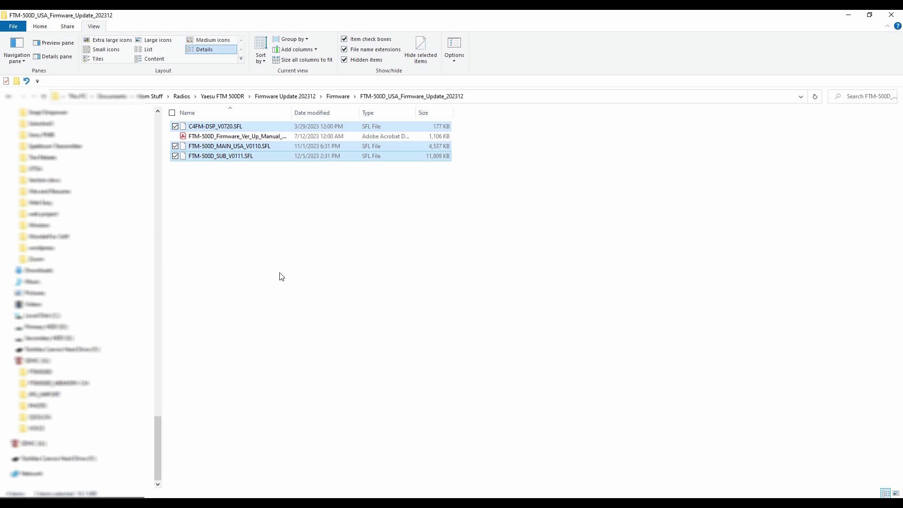
left_click_drag(214, 161, 45, 372)
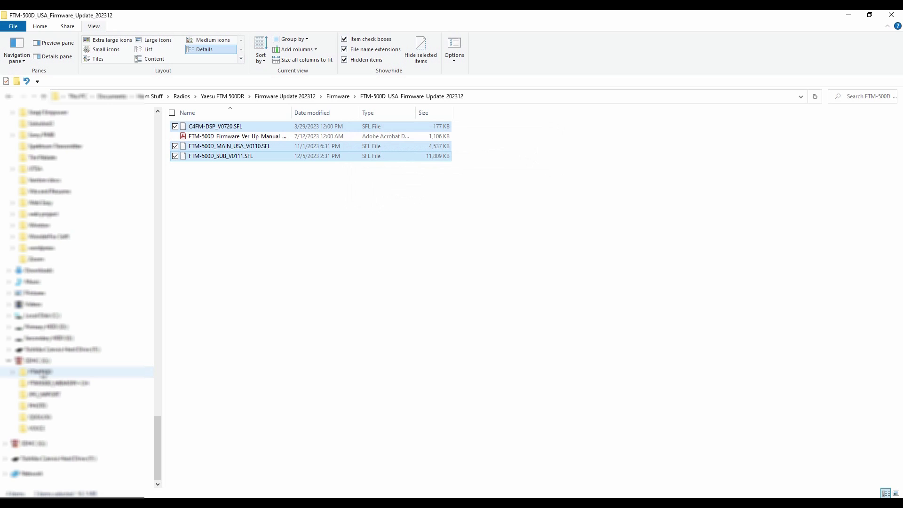
left_click(41, 371)
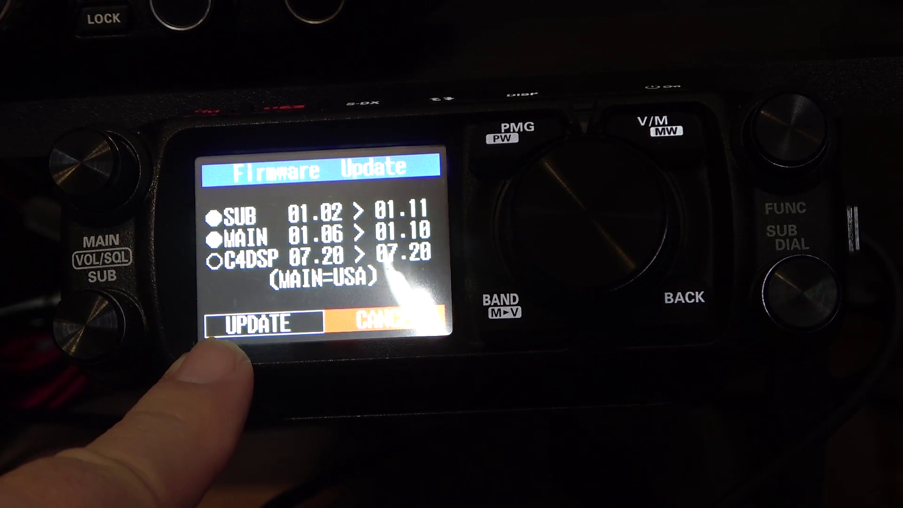
key("Left")
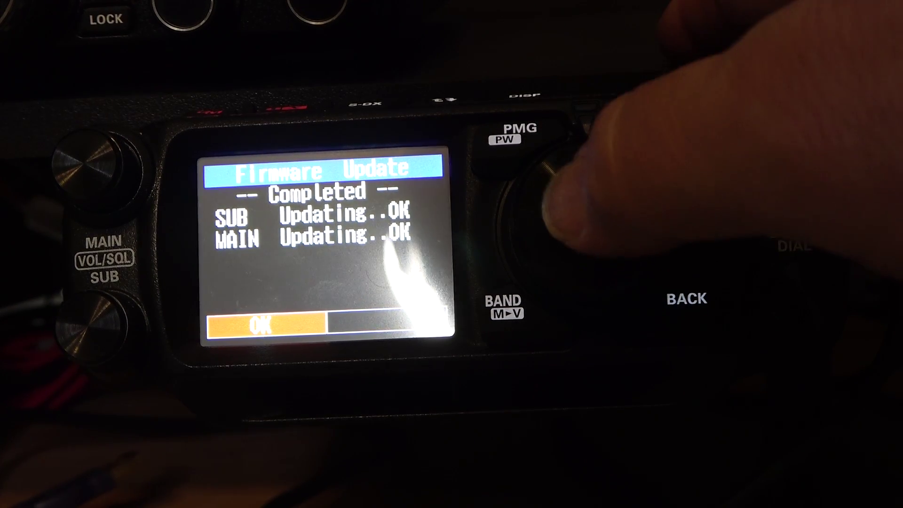
left_click(579, 216)
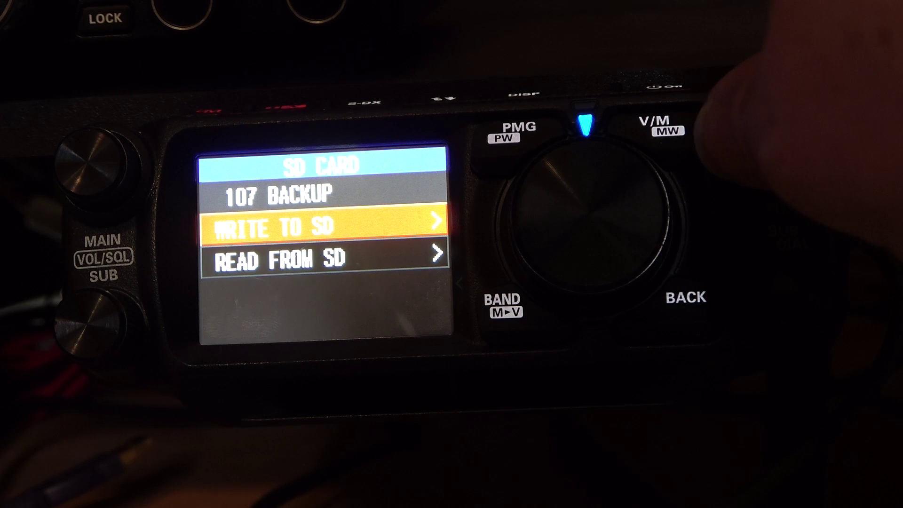
scroll(786, 129, "down", 1)
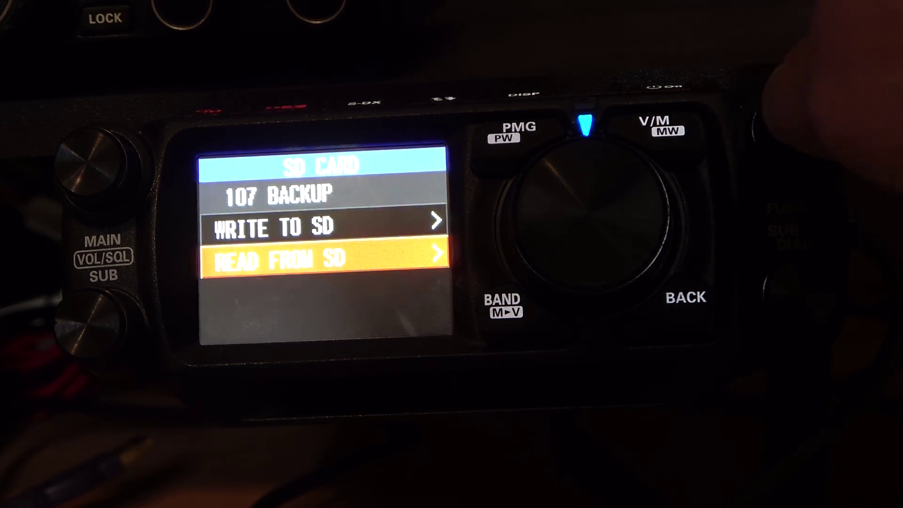
left_click(785, 130)
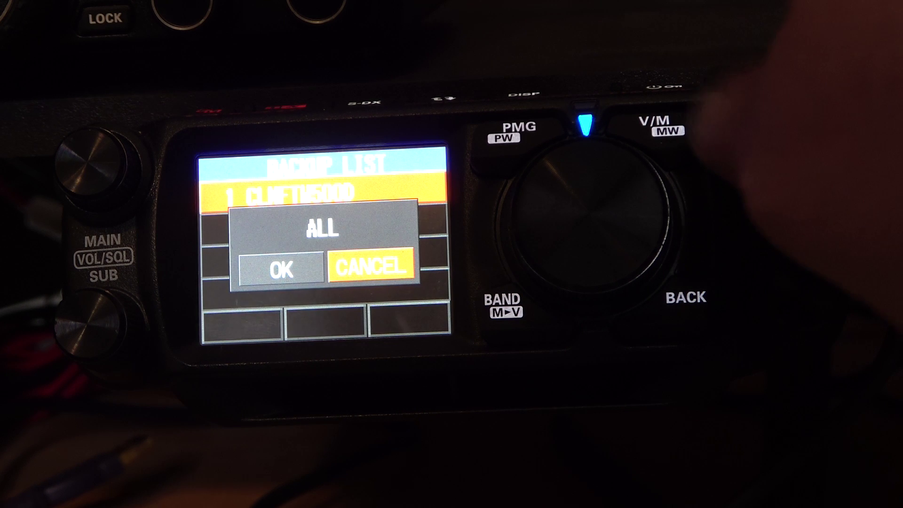
scroll(790, 130, "up", 1)
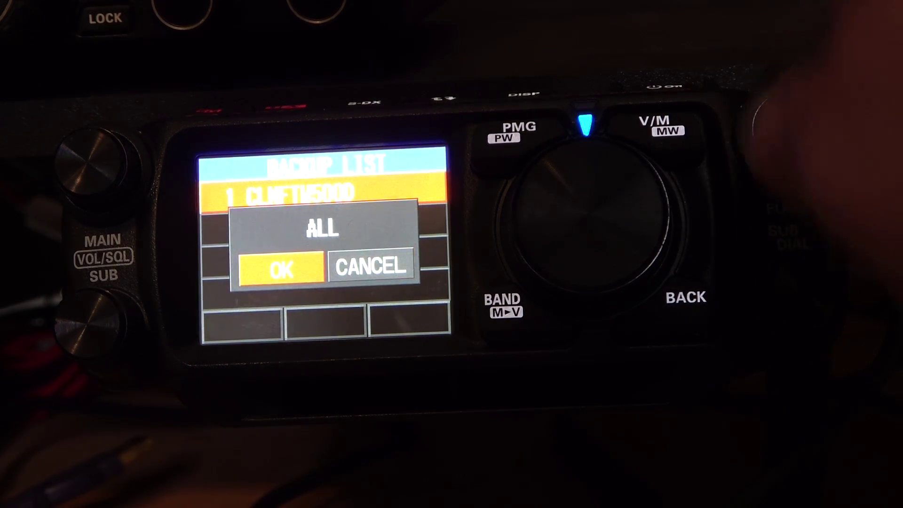
left_click(790, 129)
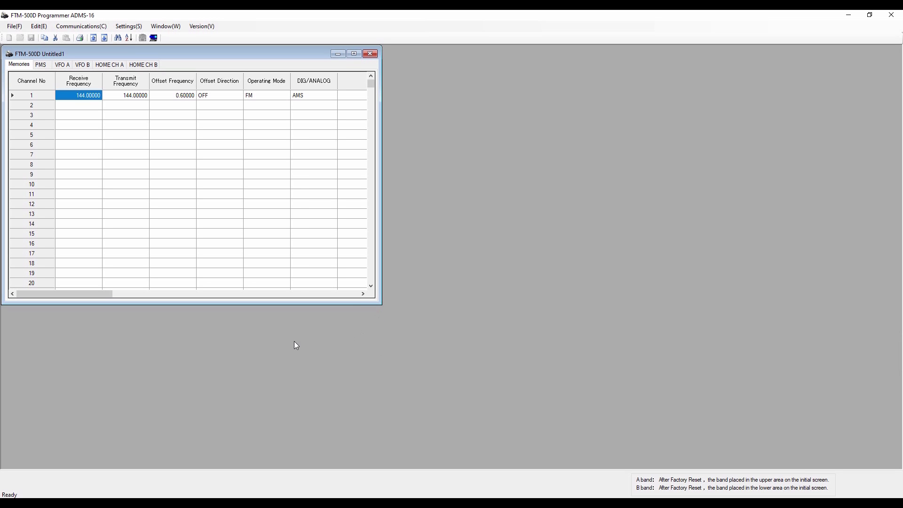
Switch to FTM-500D Programmer ADMS-16 and review its available file, edit, communication, settings, window and version commands.
left_click(15, 27)
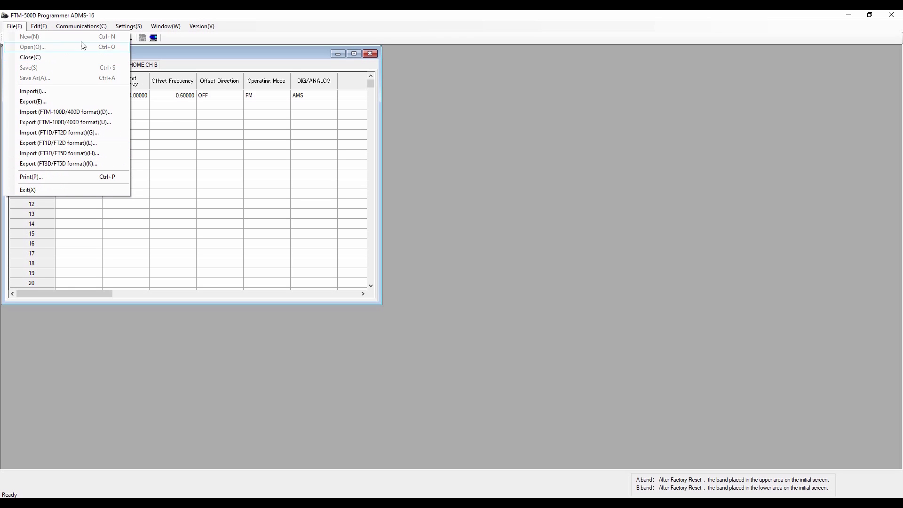
mouse_move(38, 30)
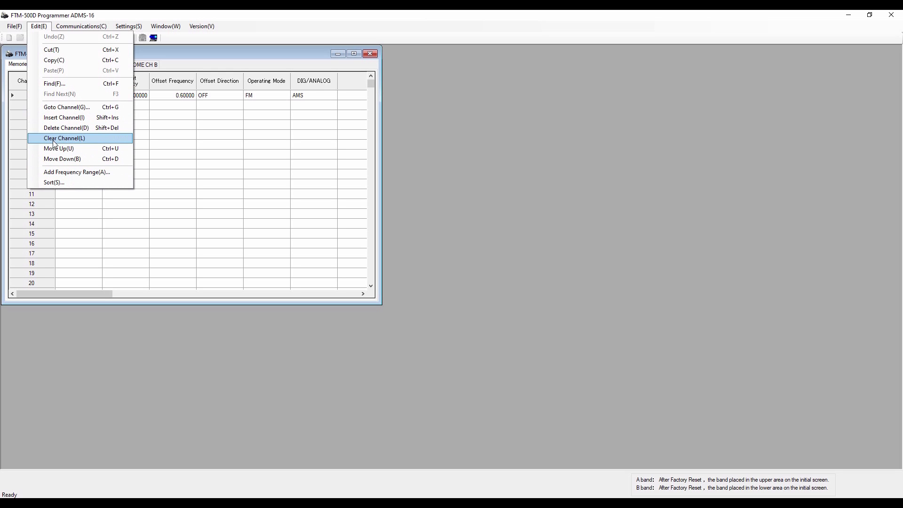
mouse_move(86, 28)
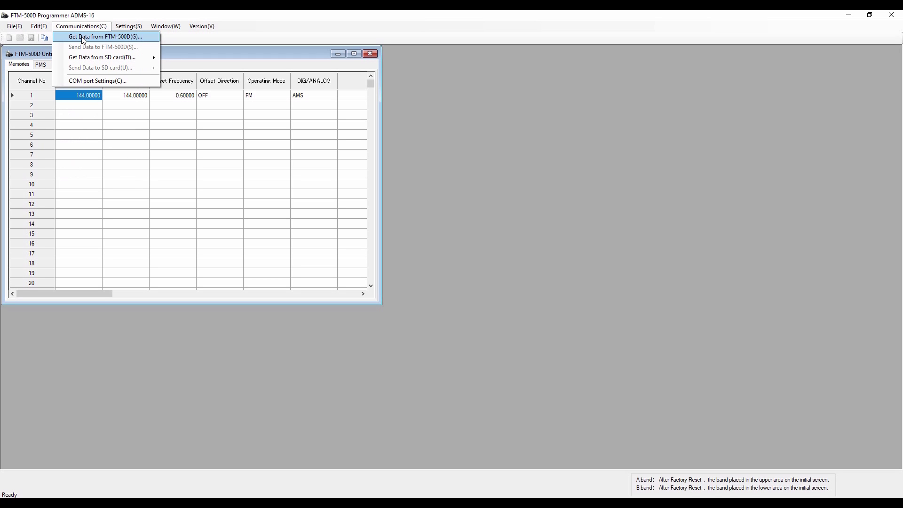
mouse_move(93, 62)
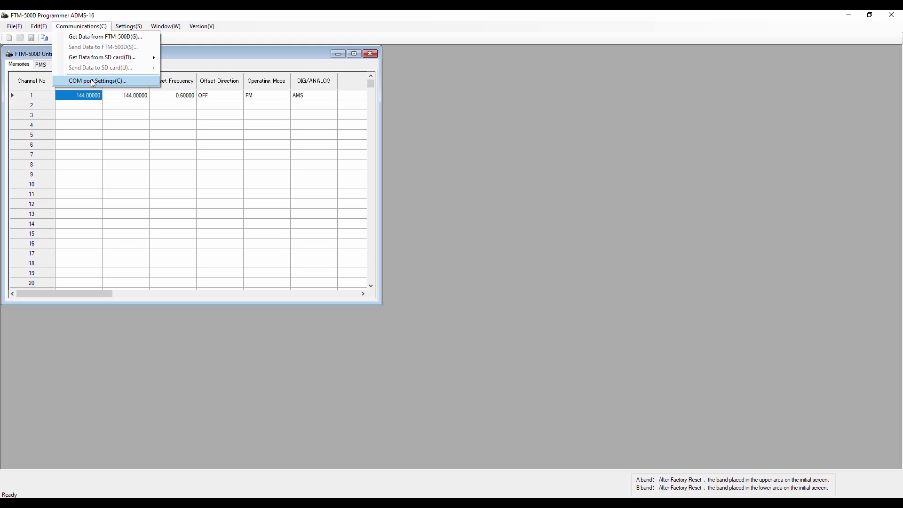
mouse_move(128, 28)
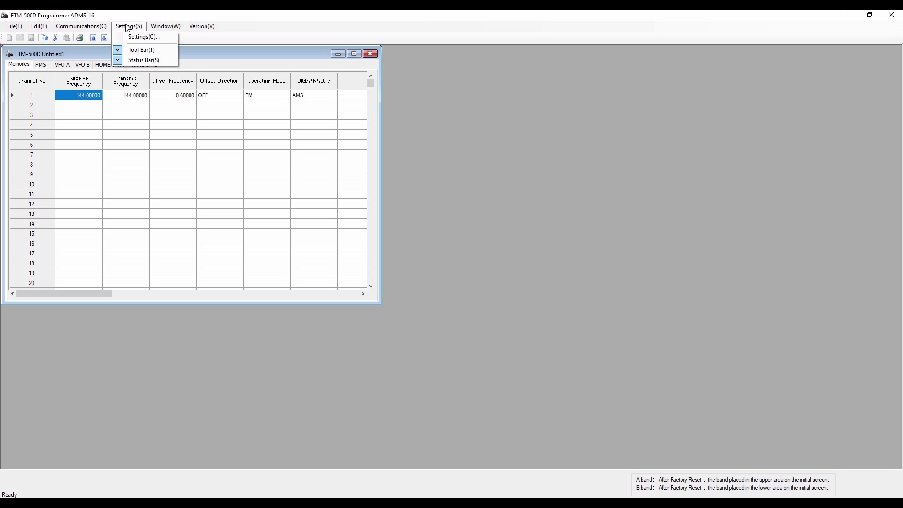
mouse_move(158, 29)
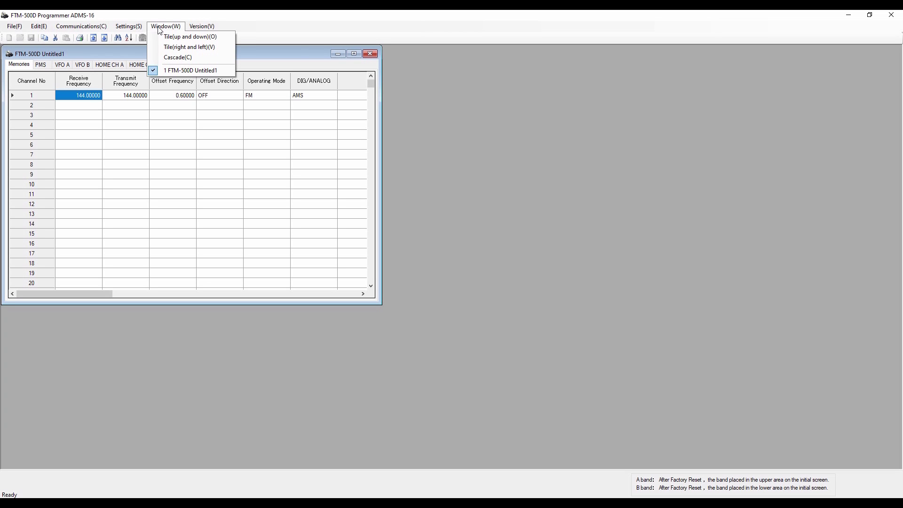
mouse_move(196, 29)
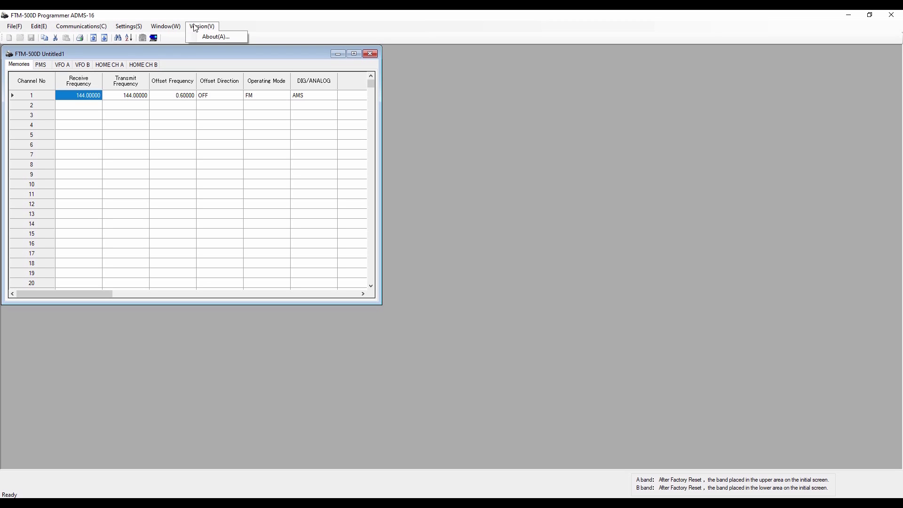
left_click(195, 28)
Get ALL data from the SD card by loading CLNFTM500D.dat from the BACKUP folder inside FTM500D on SDHC (G:).
left_click(14, 27)
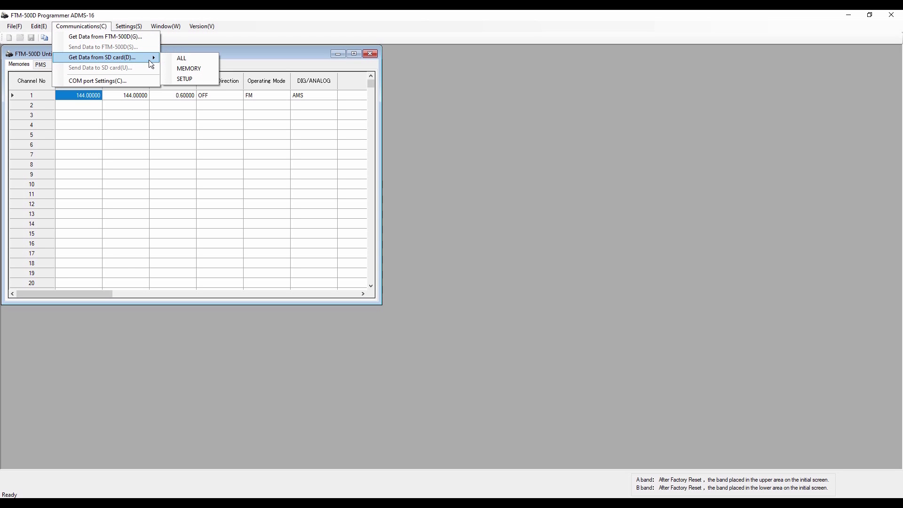
left_click(192, 58)
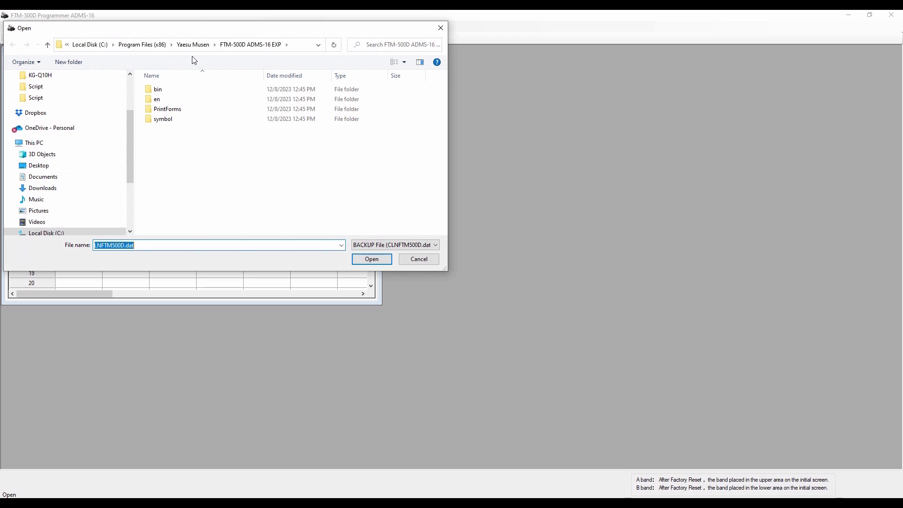
left_click_drag(128, 141, 128, 194)
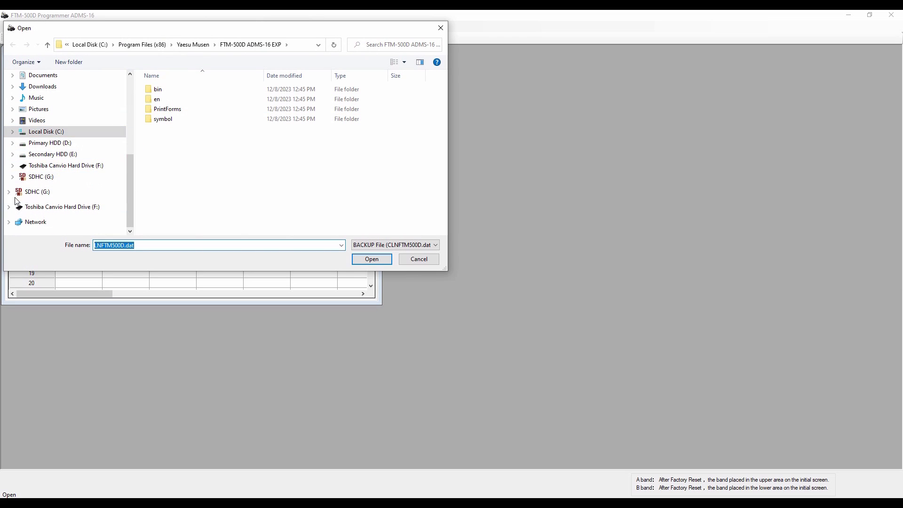
left_click(12, 177)
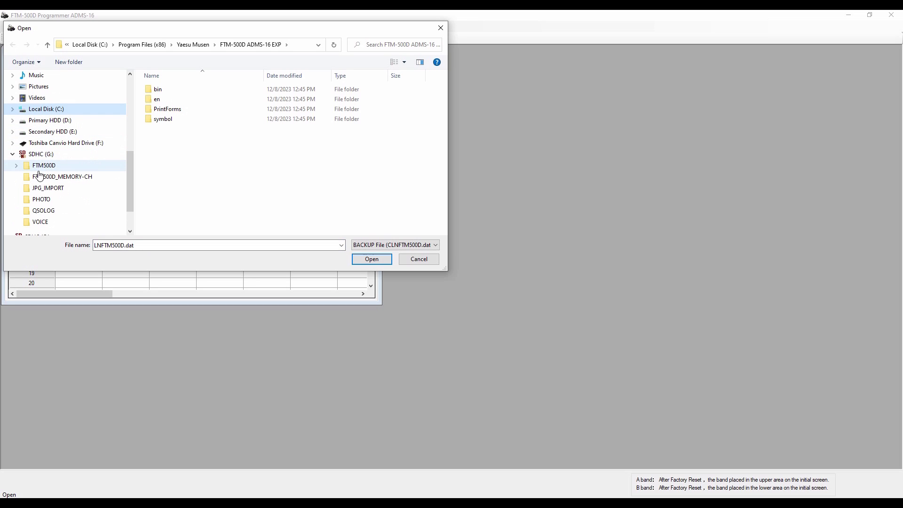
left_click(16, 166)
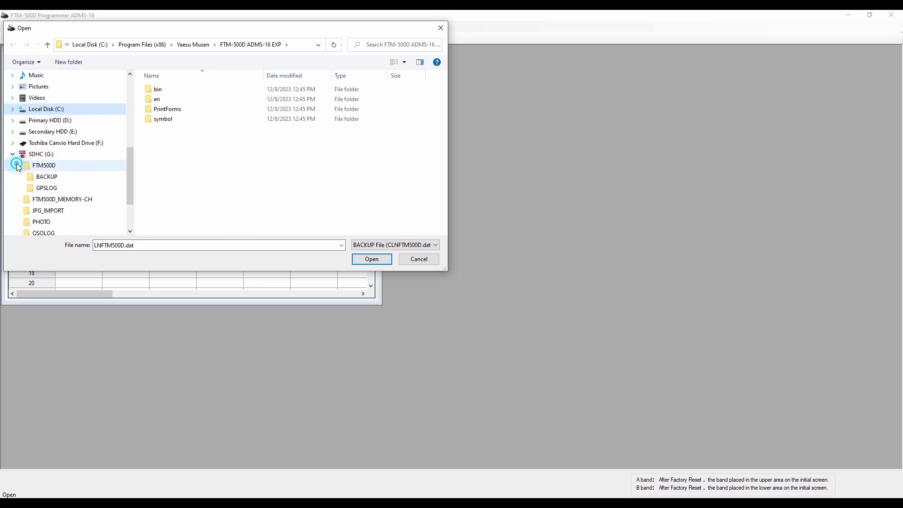
left_click(45, 166)
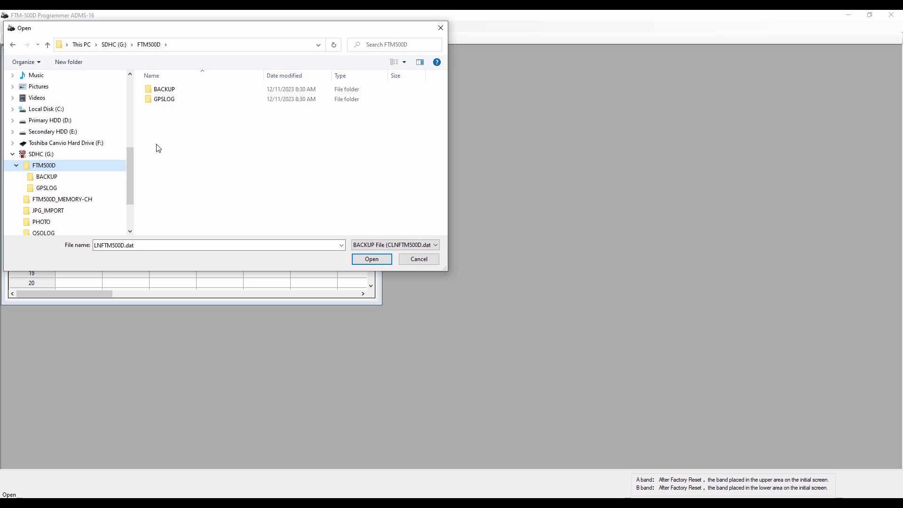
left_click(47, 178)
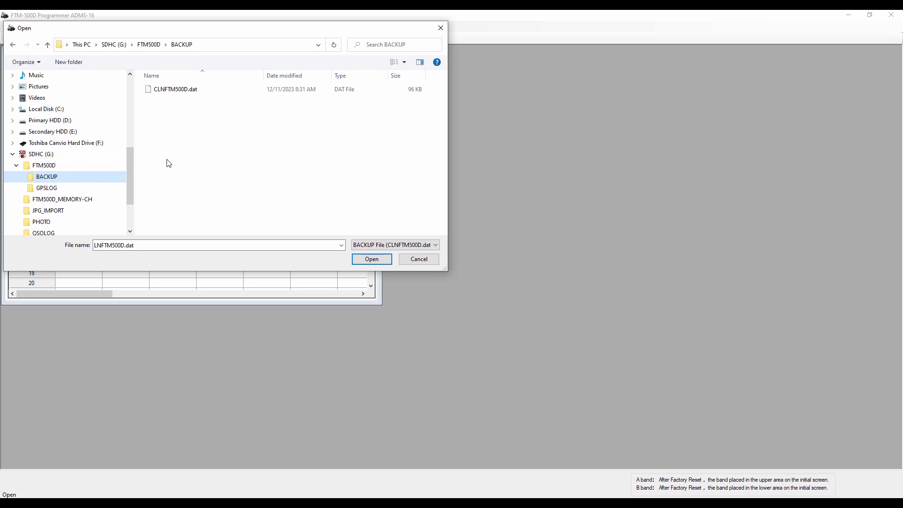
left_click(180, 90)
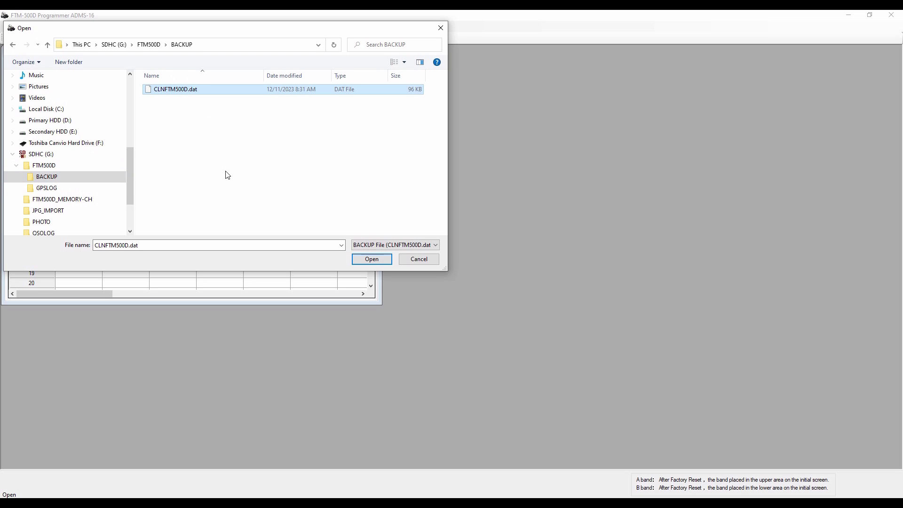
left_click(378, 259)
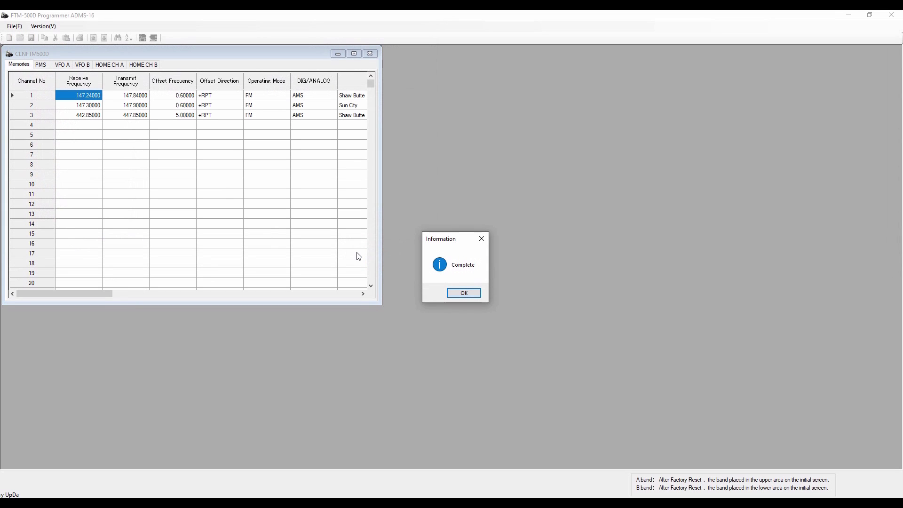
left_click(467, 297)
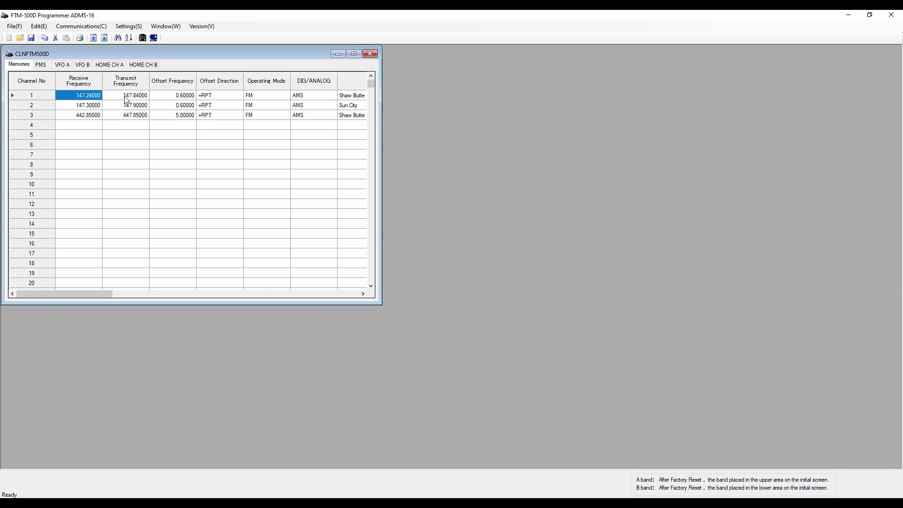
Widen the CLNFTM500D window and review the Memories, PMS, VFO A, HOME CH A and HOME CH B data.
left_click_drag(382, 152, 783, 174)
left_click(88, 139)
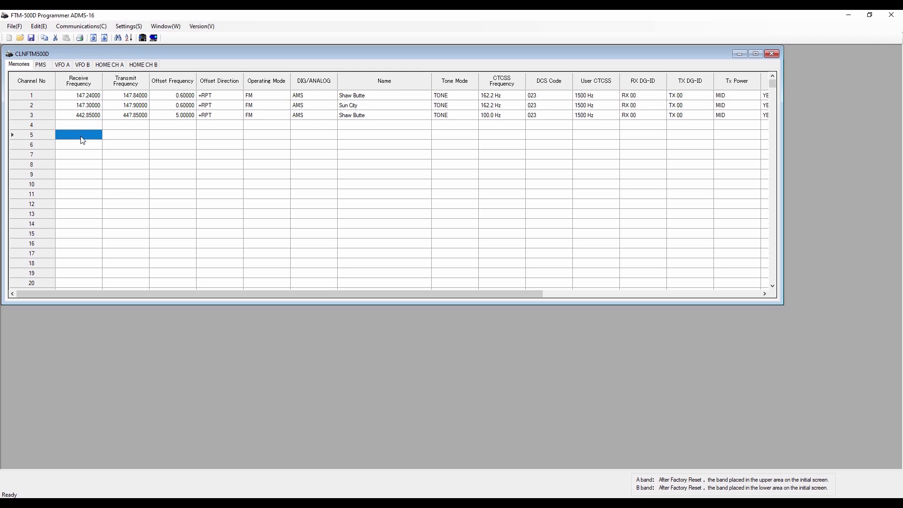
left_click(41, 66)
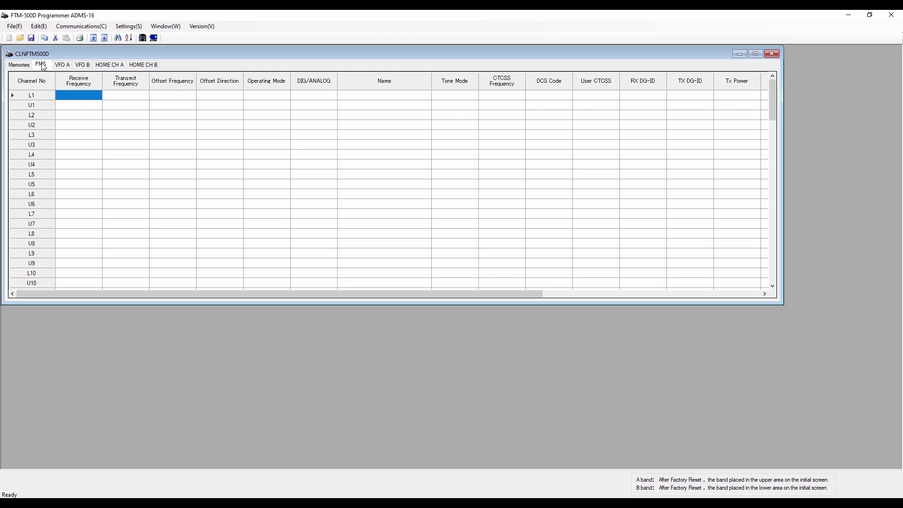
left_click(63, 66)
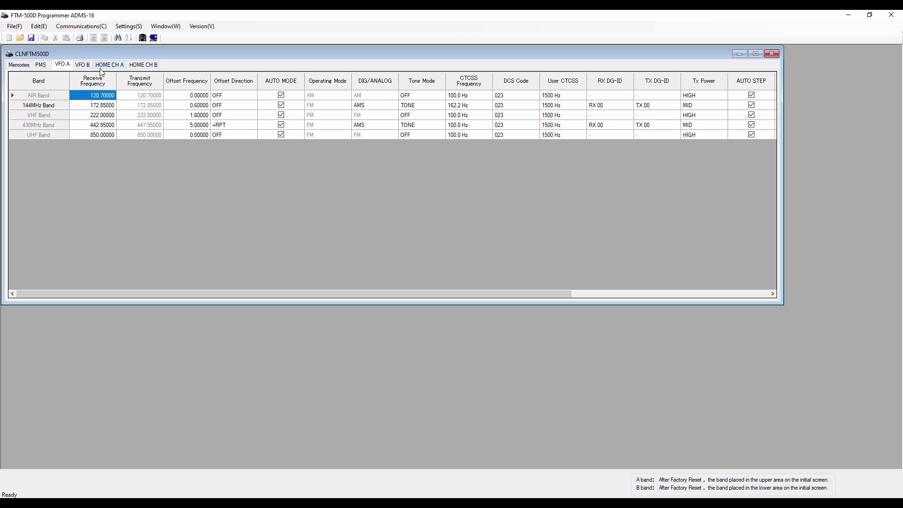
left_click(105, 66)
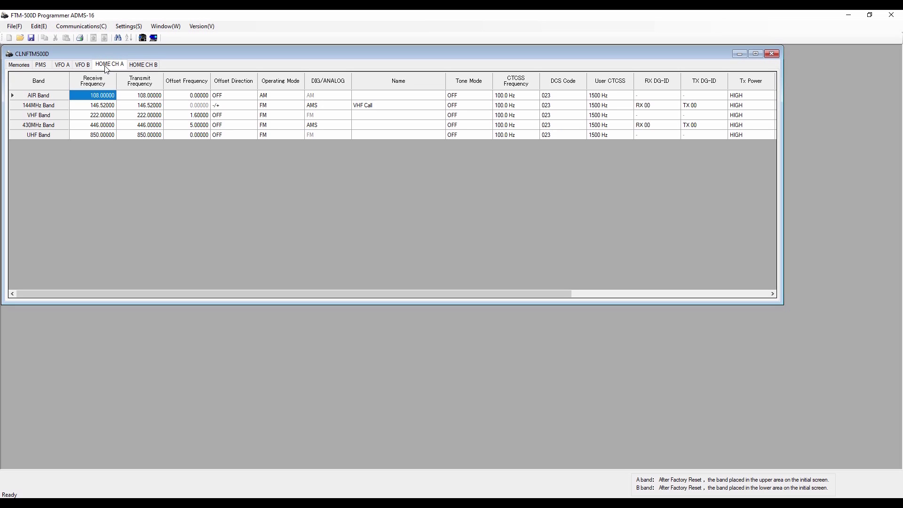
left_click(144, 67)
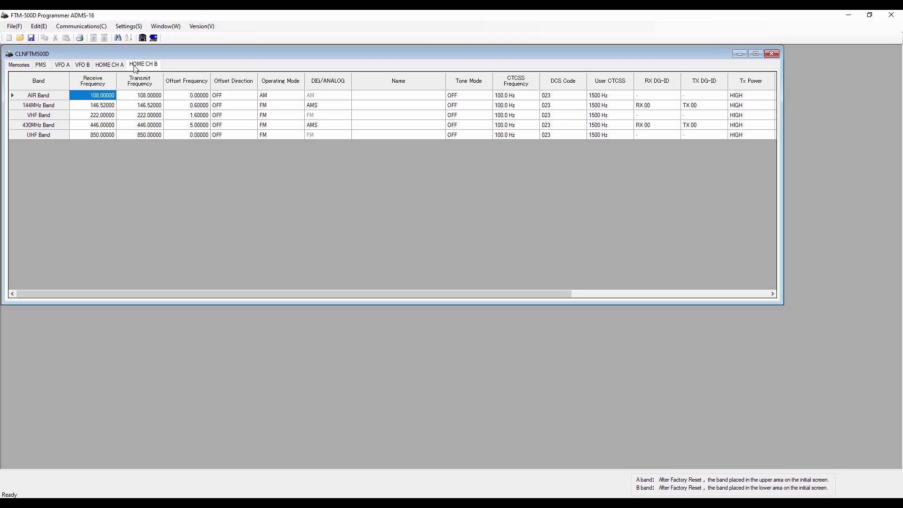
Open the radio's SetMode settings and examine the Common settings, including the available Compass options.
left_click(132, 27)
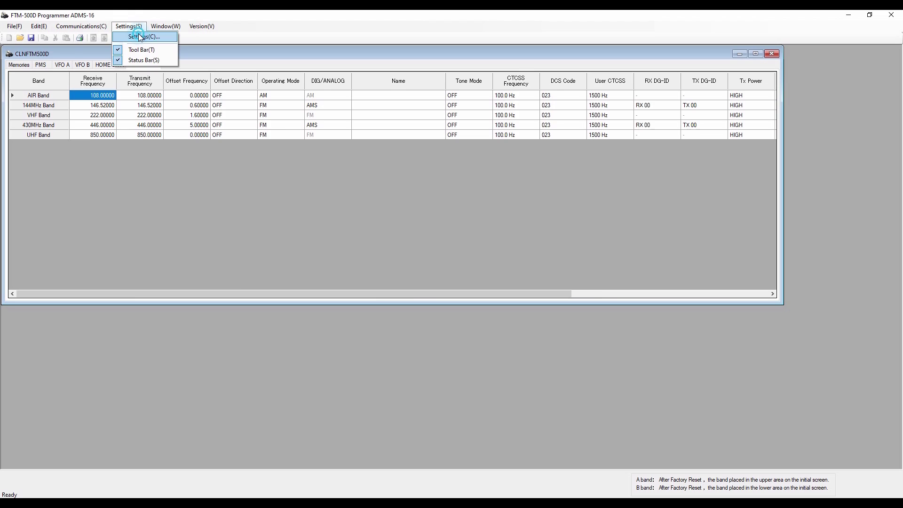
left_click(140, 36)
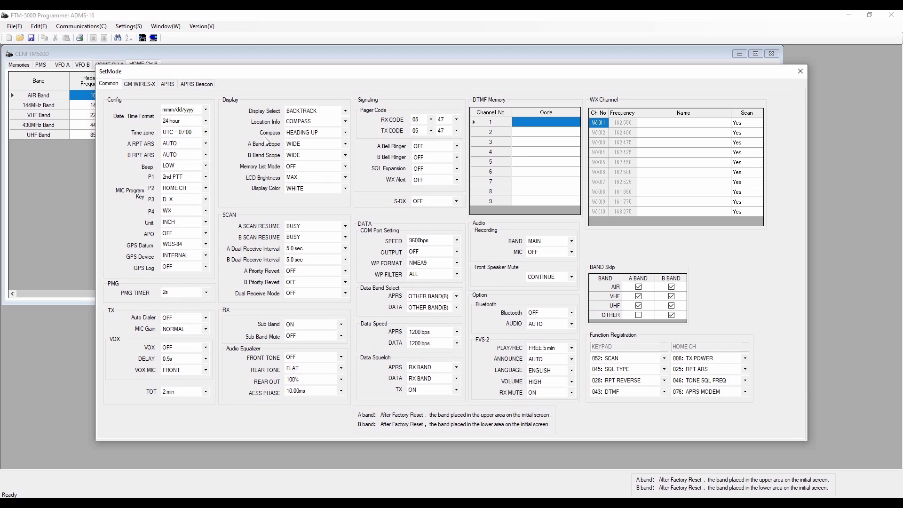
left_click(346, 133)
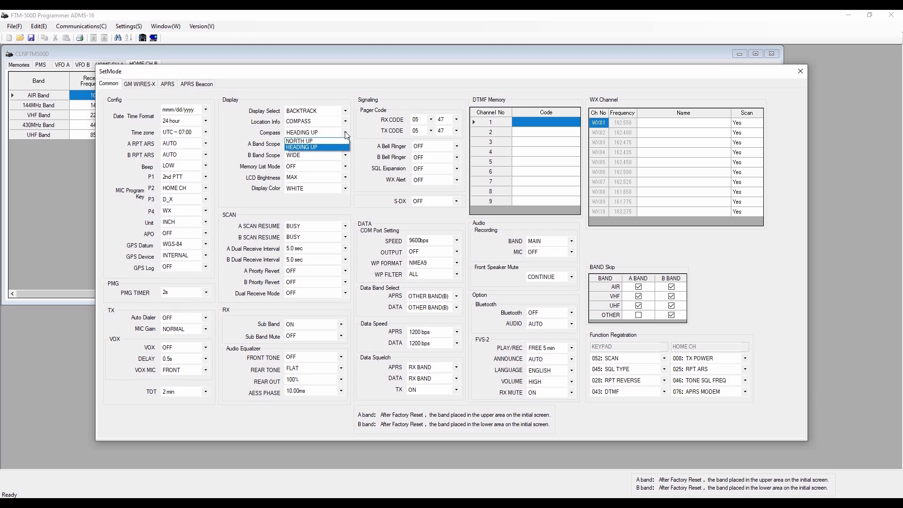
left_click(345, 134)
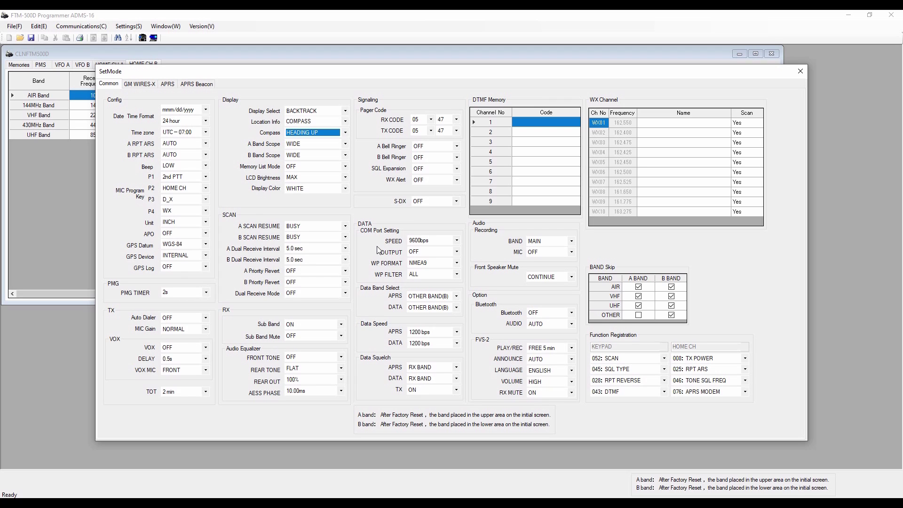
Examine the GM WIRES-X, APRS and APRS Beacon settings, including the beacon AMBIGUITY options, and close SetMode.
left_click(136, 87)
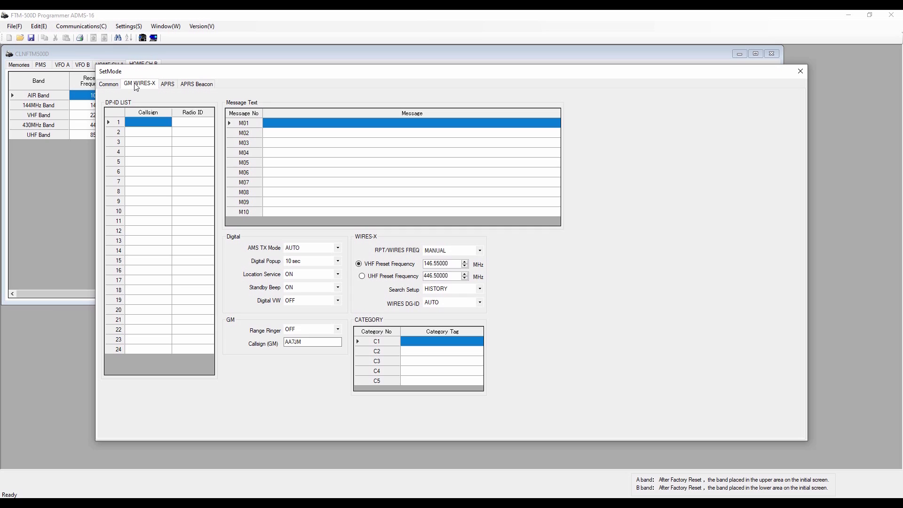
left_click(171, 86)
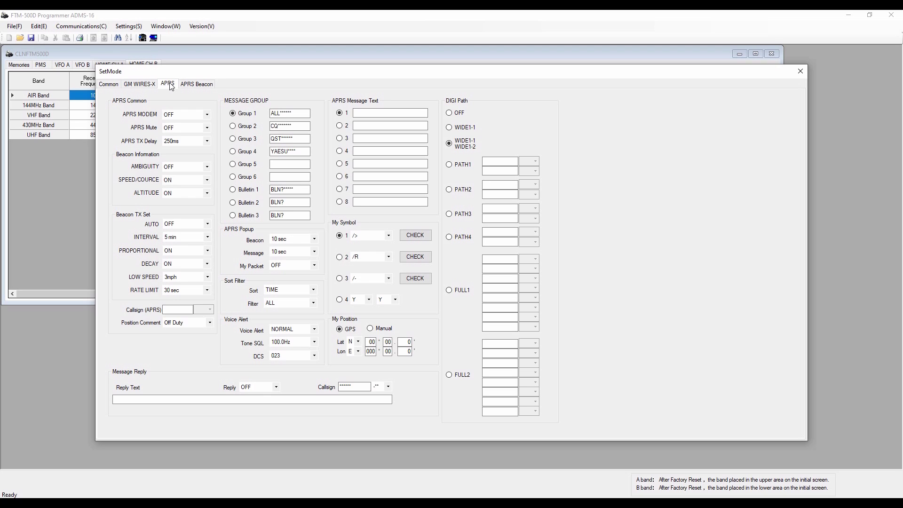
left_click(388, 112)
left_click(208, 167)
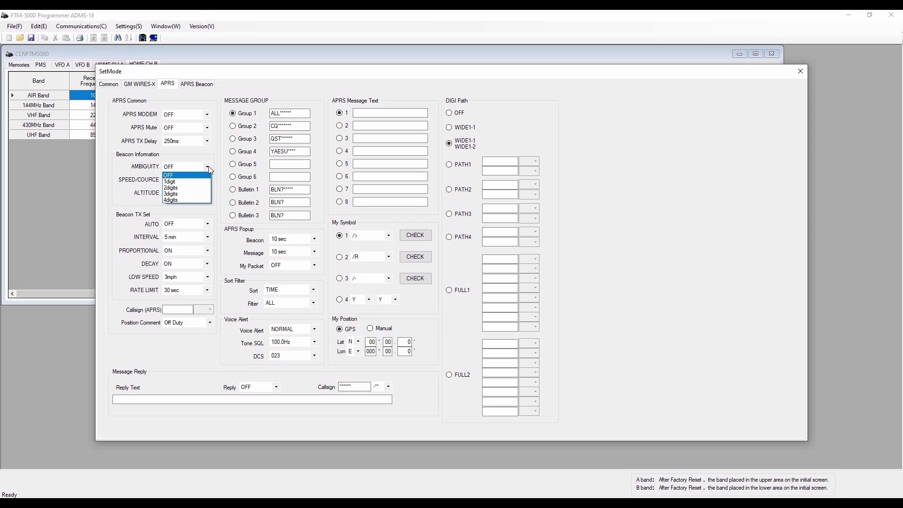
left_click(207, 167)
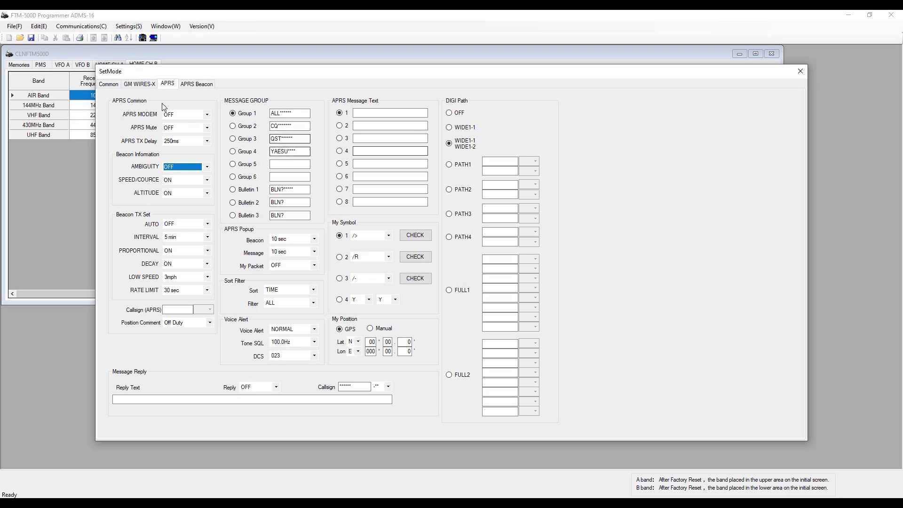
left_click(198, 84)
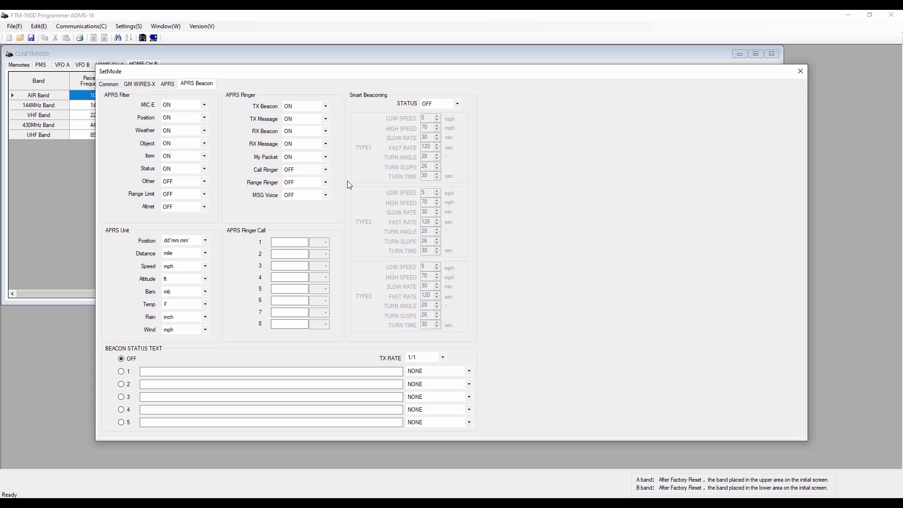
left_click(800, 72)
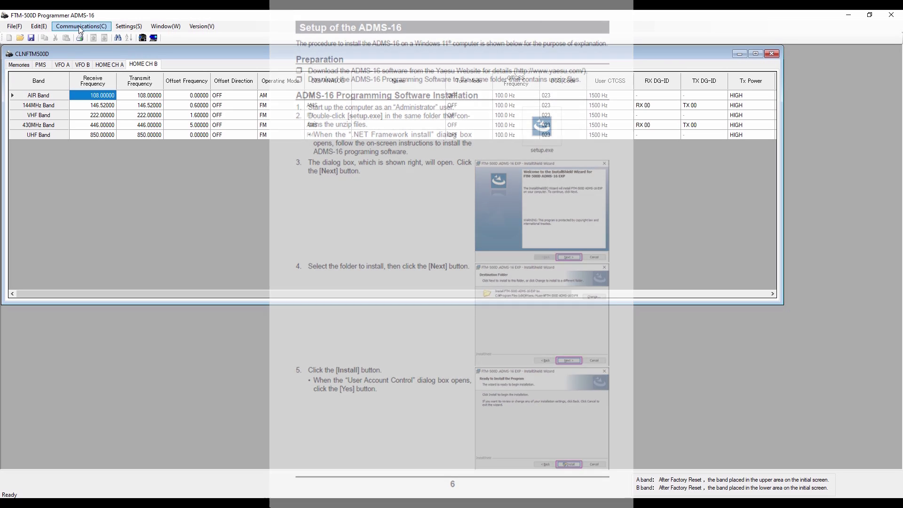
Bring up the available data choices for sending the radio data to the SD card.
left_click(79, 26)
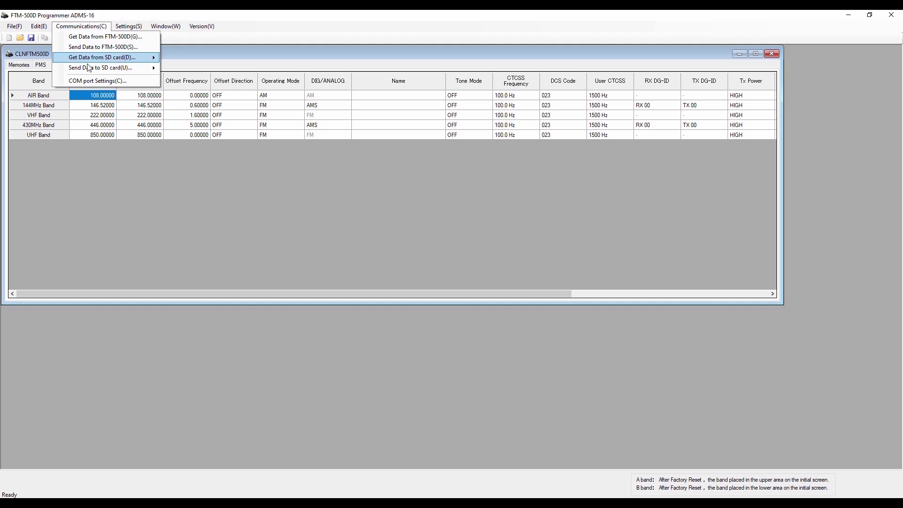
mouse_move(97, 71)
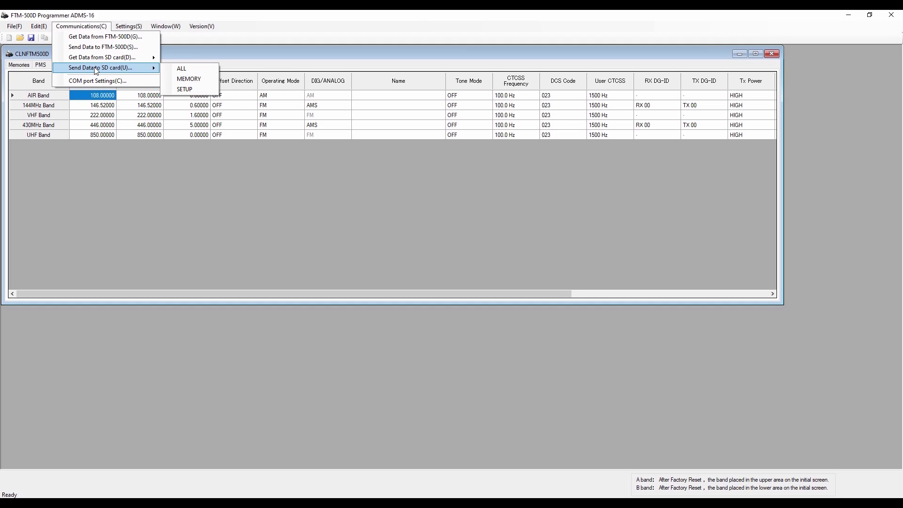